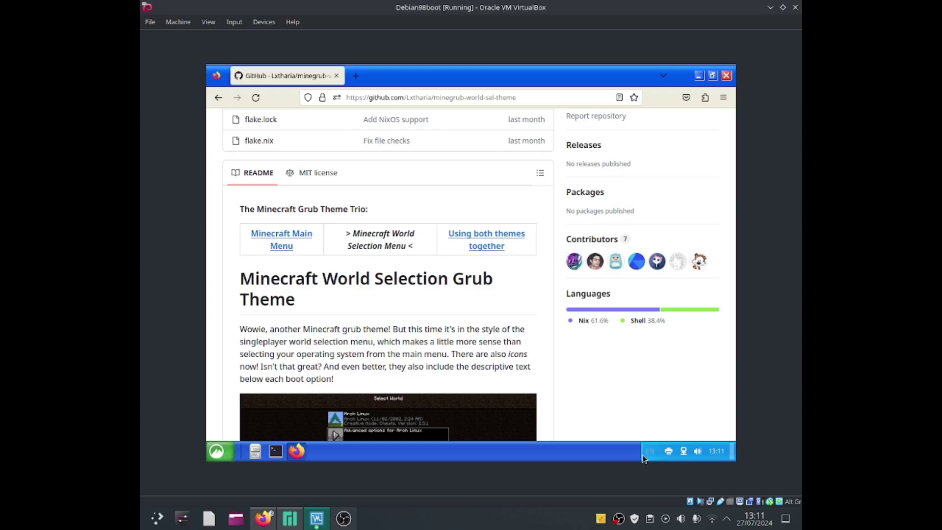
# Scroll the theme README to its Installation section and open a terminal
pyautogui.scroll(-5, 490, 419)
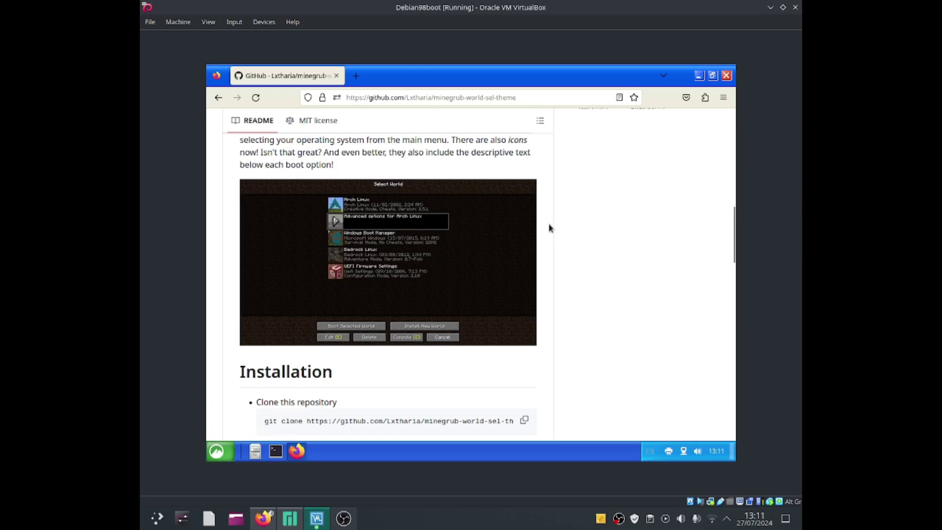
pyautogui.scroll(-1, 548, 281)
pyautogui.rightClick(618, 519)
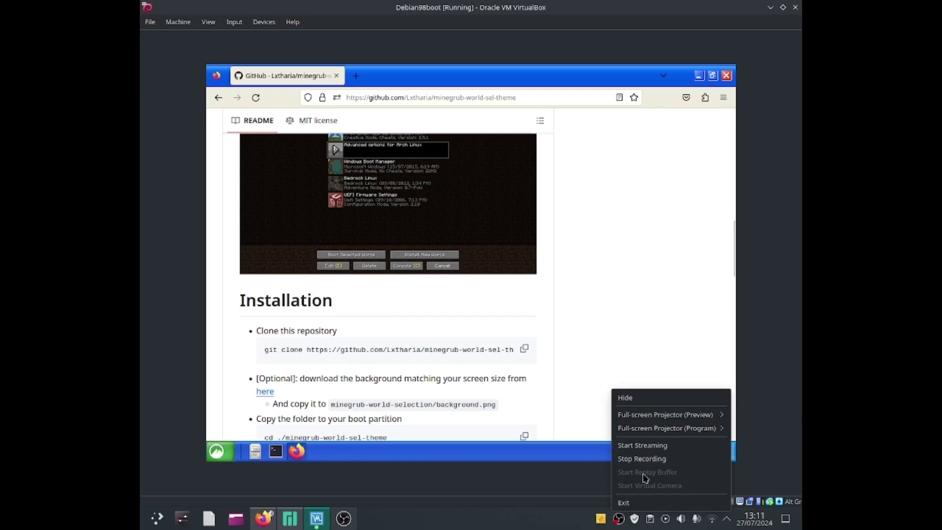
pyautogui.click(644, 463)
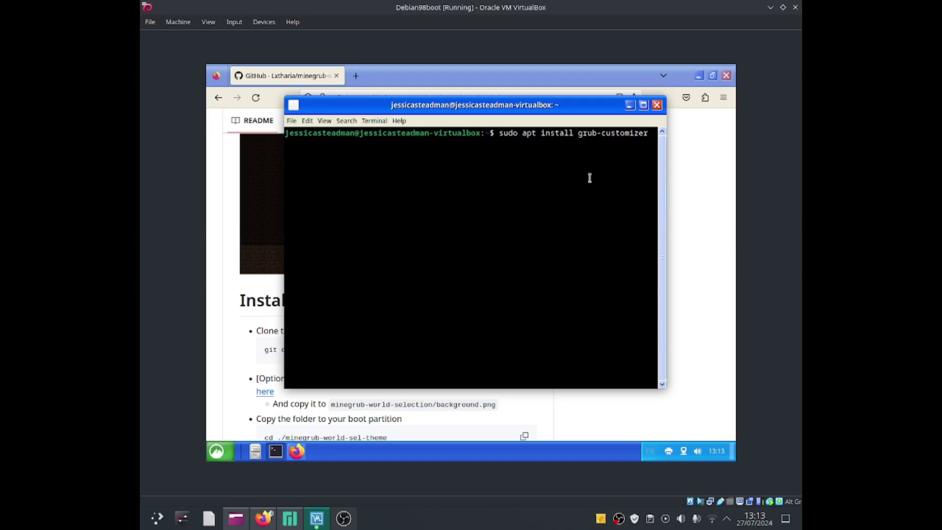
# Run the grub-customizer apt install and answer y so the package download starts
pyautogui.press('Return')
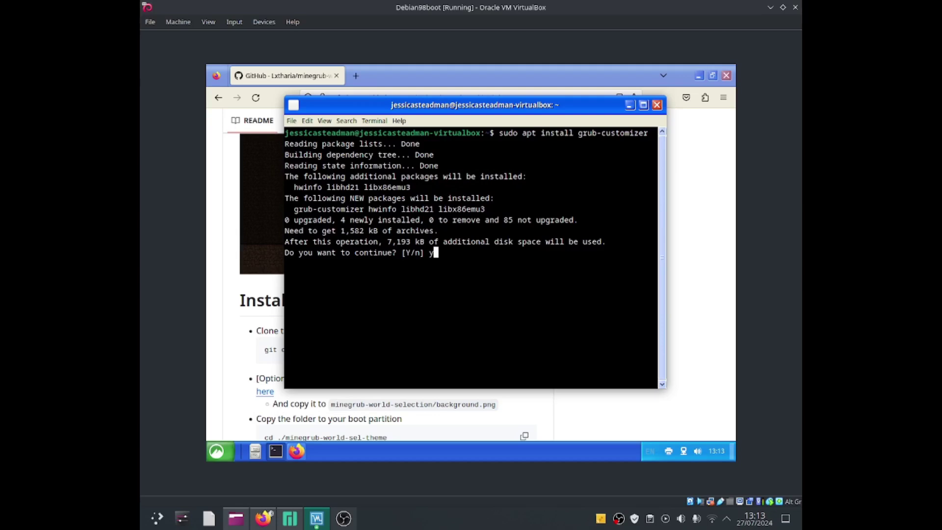
pyautogui.write('y')
pyautogui.press('Return')
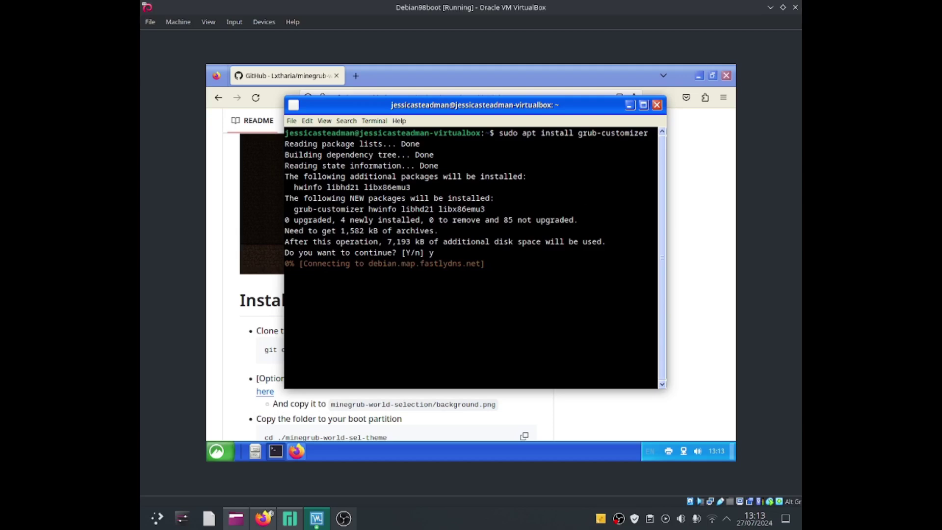
pyautogui.rightClick(619, 518)
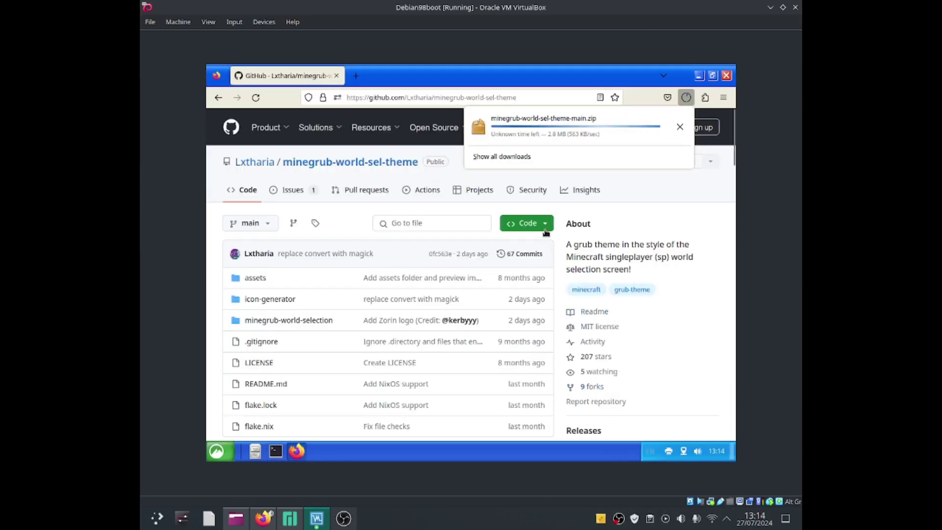
# Download the repository as minegrub-world-sel-theme-main(1).zip and open the in-progress download
pyautogui.click(526, 222)
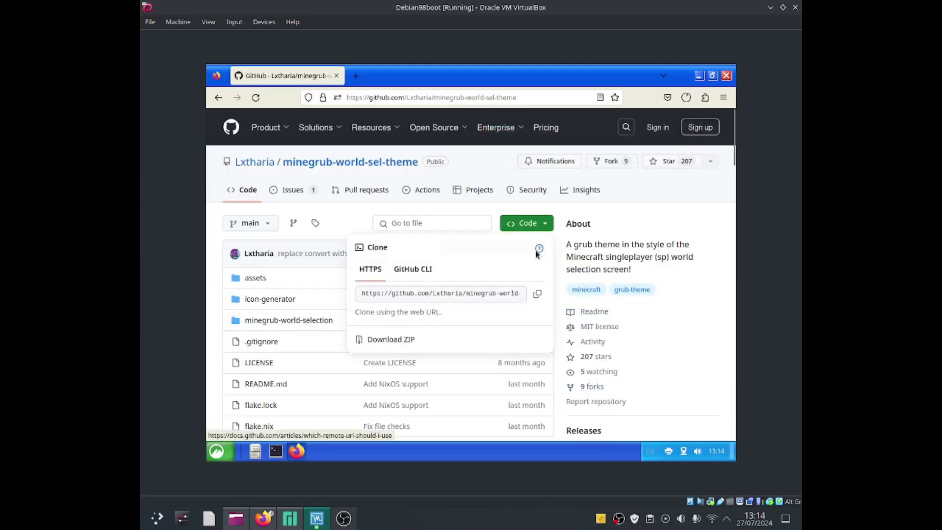
pyautogui.click(511, 340)
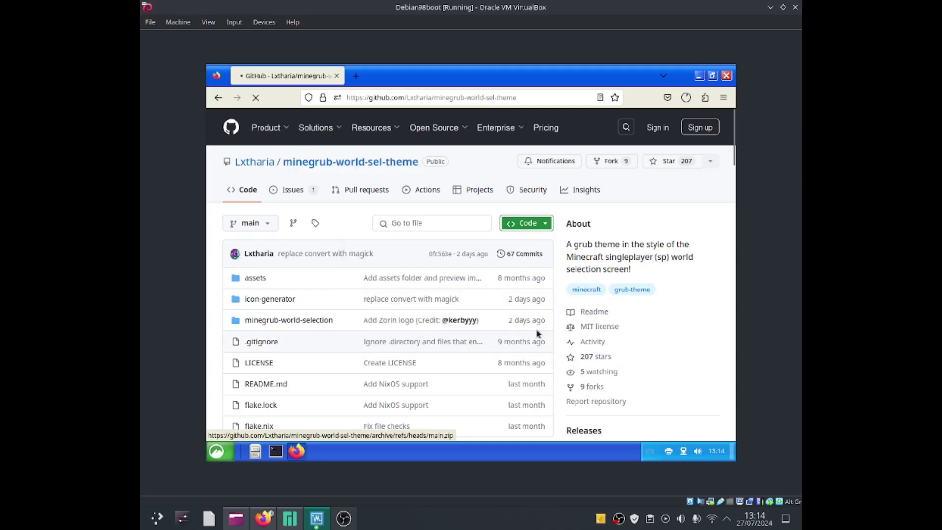
pyautogui.click(693, 103)
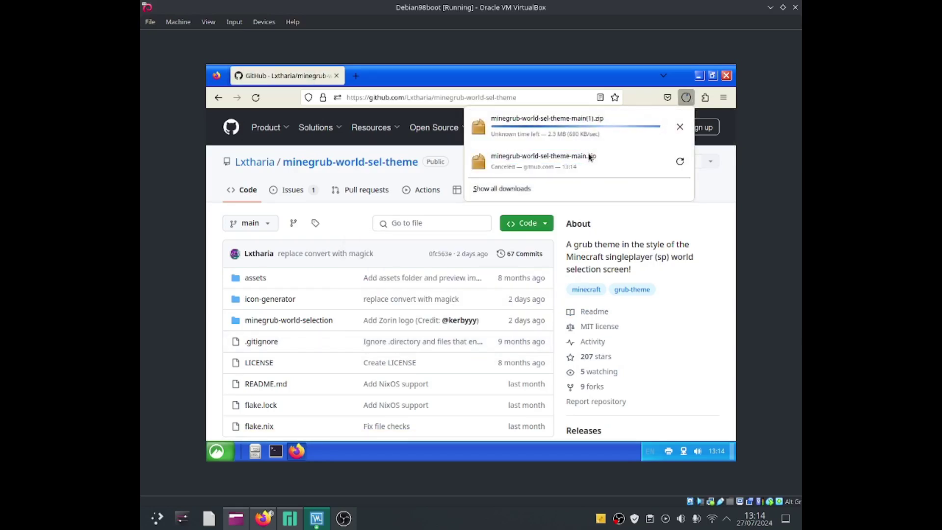
# Open the downloaded zip in Xarchiver and extract minegrub-world-sel-theme-main into Documents
pyautogui.click(571, 131)
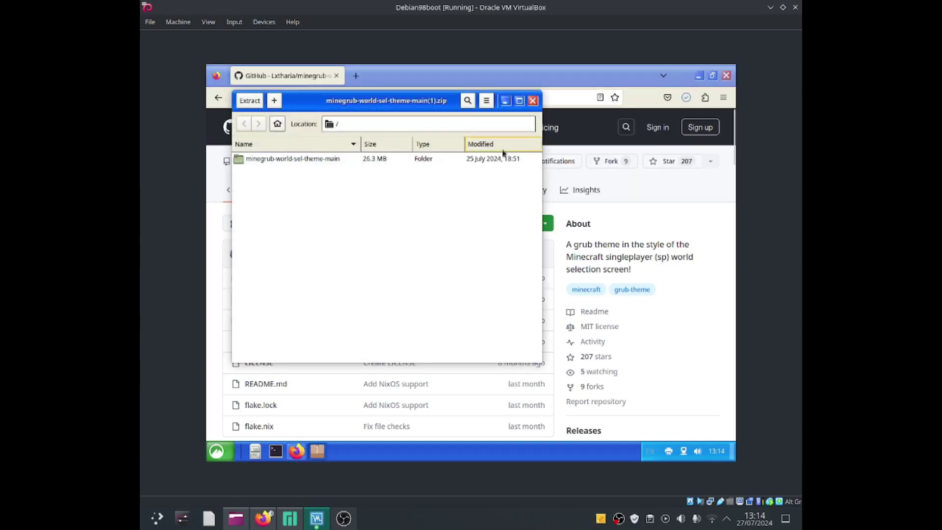
pyautogui.click(250, 100)
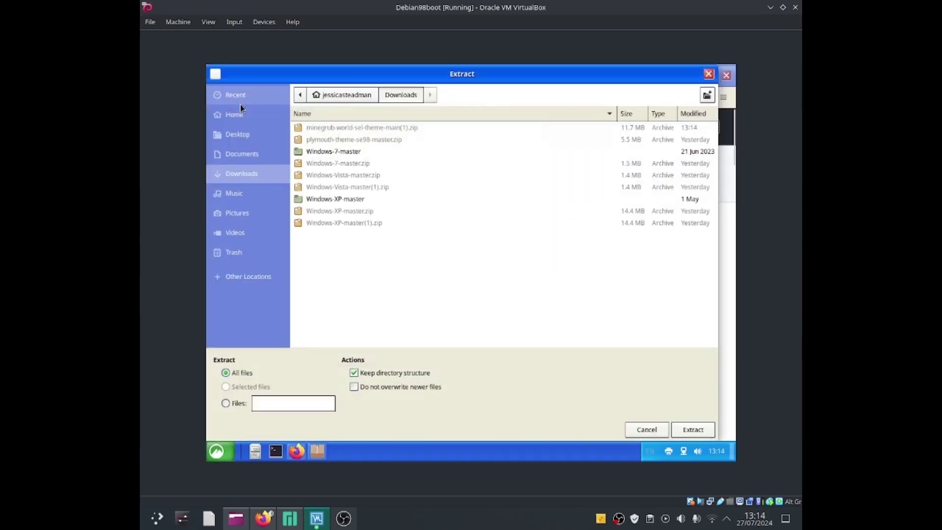
pyautogui.click(247, 161)
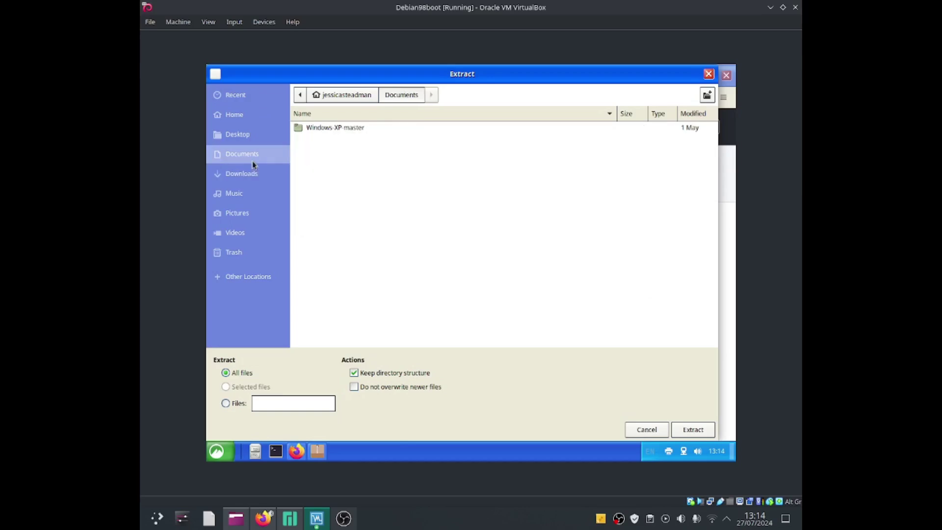
pyautogui.click(691, 434)
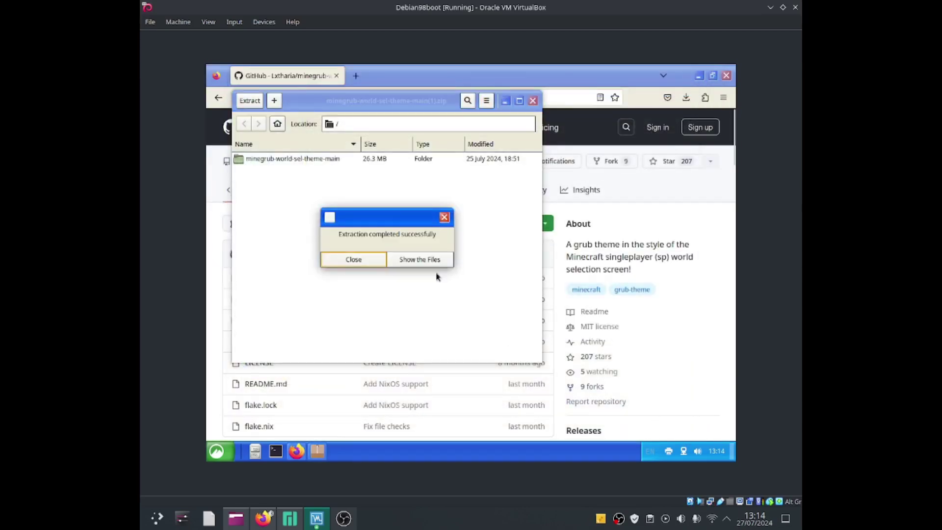
# Compress the minegrub-world-selection folder into minegrub-world-selection.zip, then reopen the theme folder from Documents
pyautogui.click(426, 258)
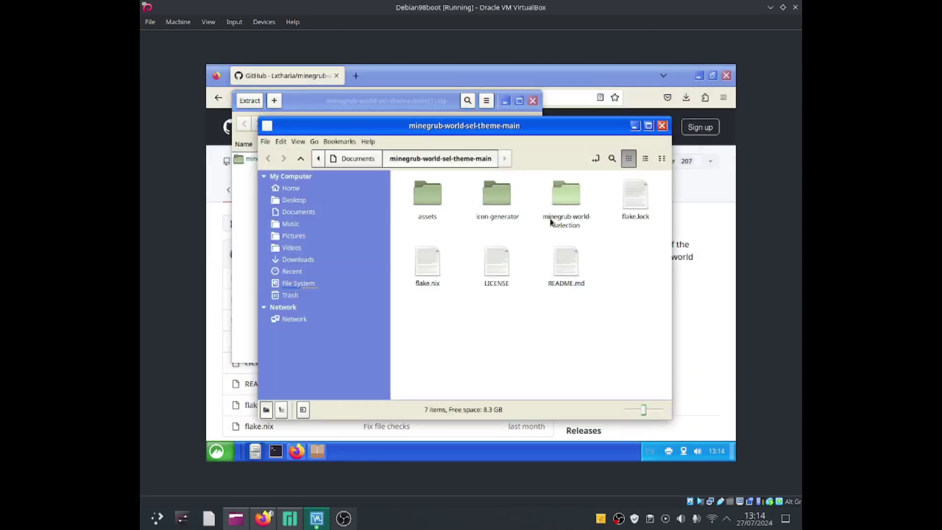
pyautogui.rightClick(574, 203)
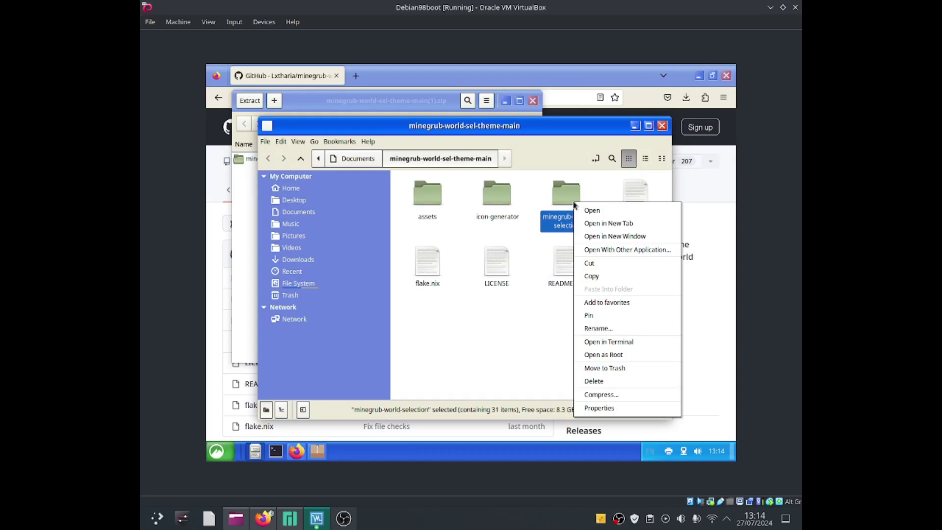
pyautogui.click(601, 394)
pyautogui.click(535, 249)
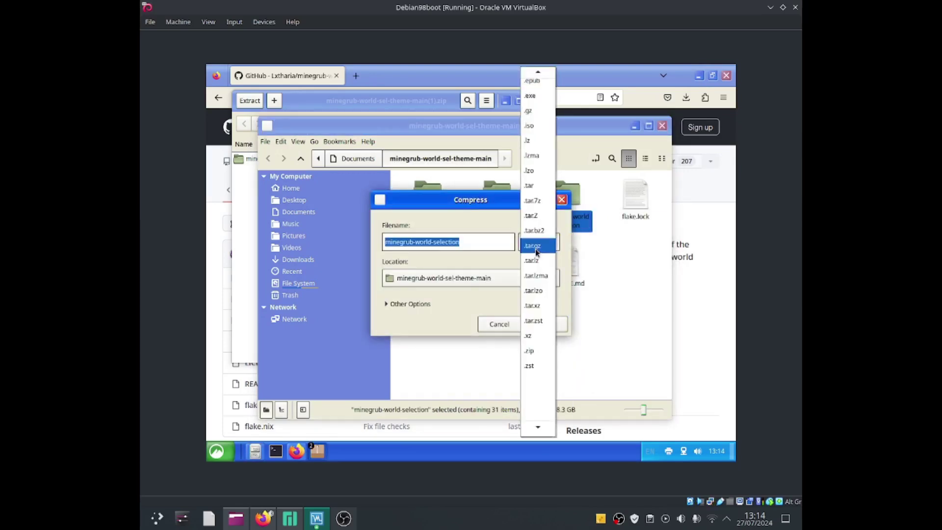
pyautogui.click(535, 351)
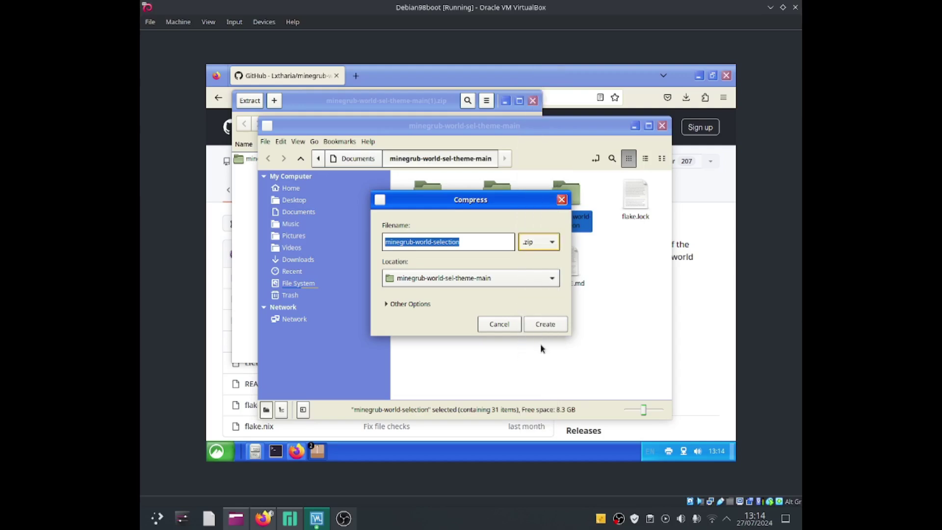
pyautogui.click(551, 325)
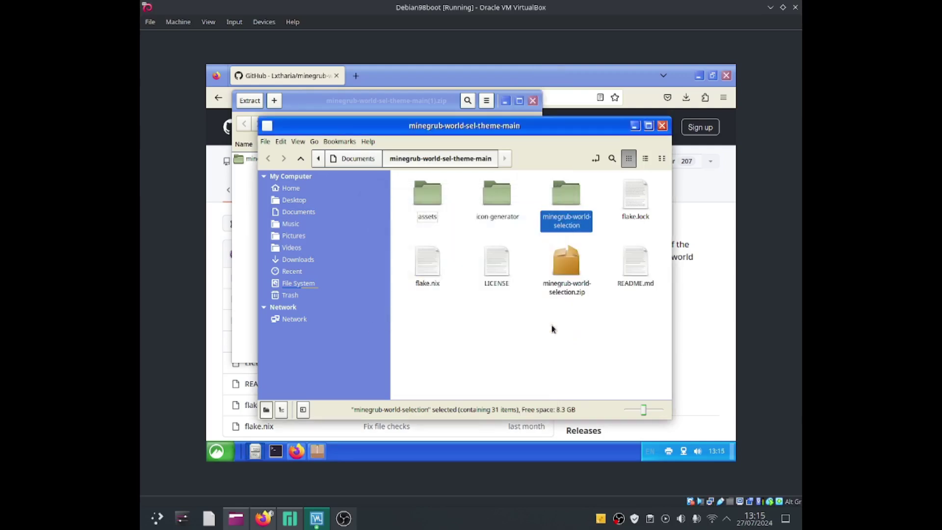
pyautogui.click(565, 262)
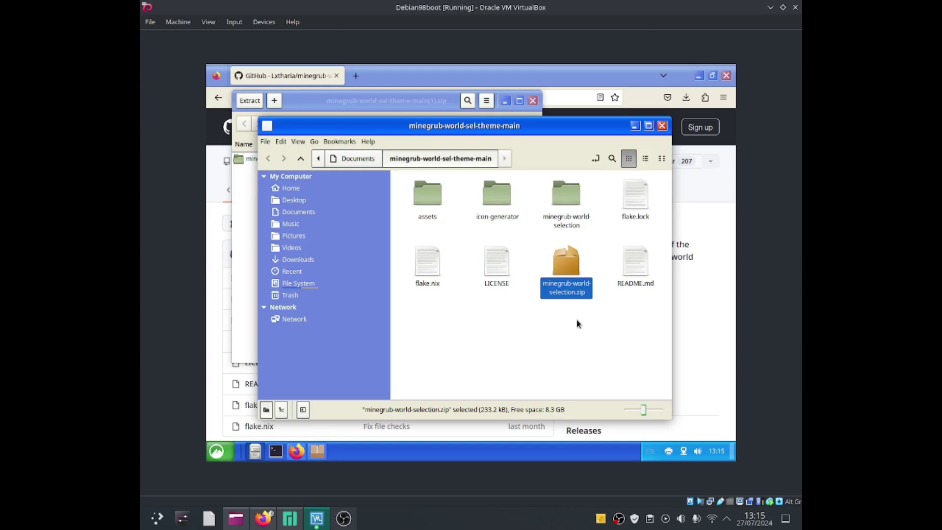
pyautogui.click(361, 159)
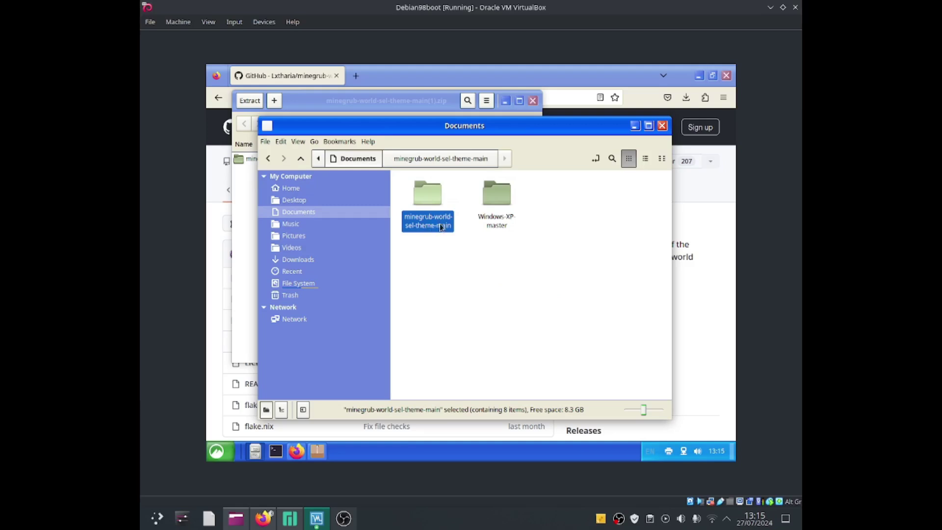
pyautogui.doubleClick(435, 206)
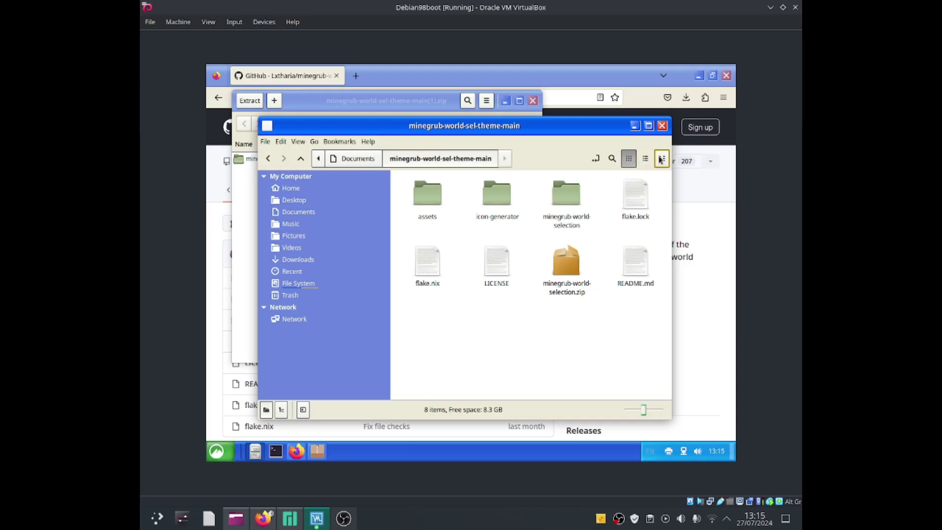
# Close the file windows and launch Grub Customizer via a 'grub' menu search, authenticating with the password
pyautogui.click(663, 126)
pyautogui.click(533, 101)
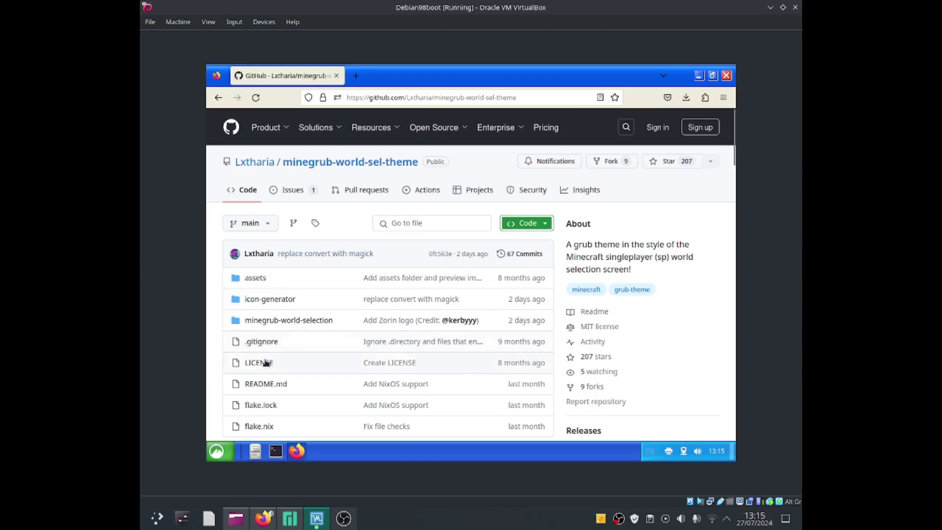
pyautogui.click(216, 449)
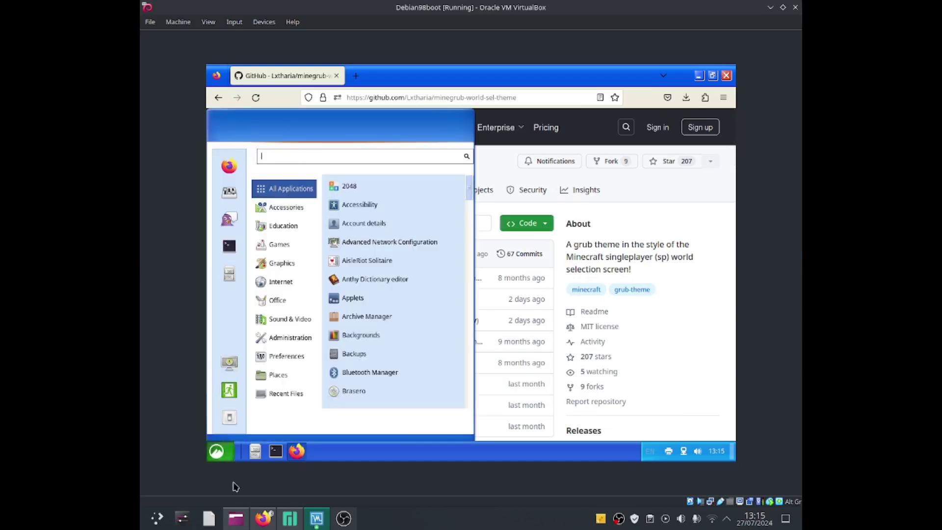
pyautogui.write('grub')
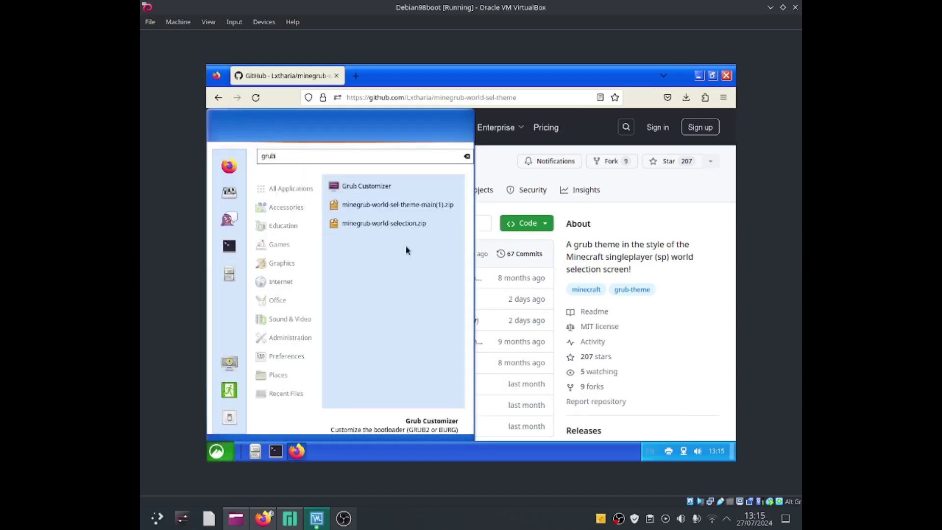
pyautogui.click(399, 185)
pyautogui.write('****')
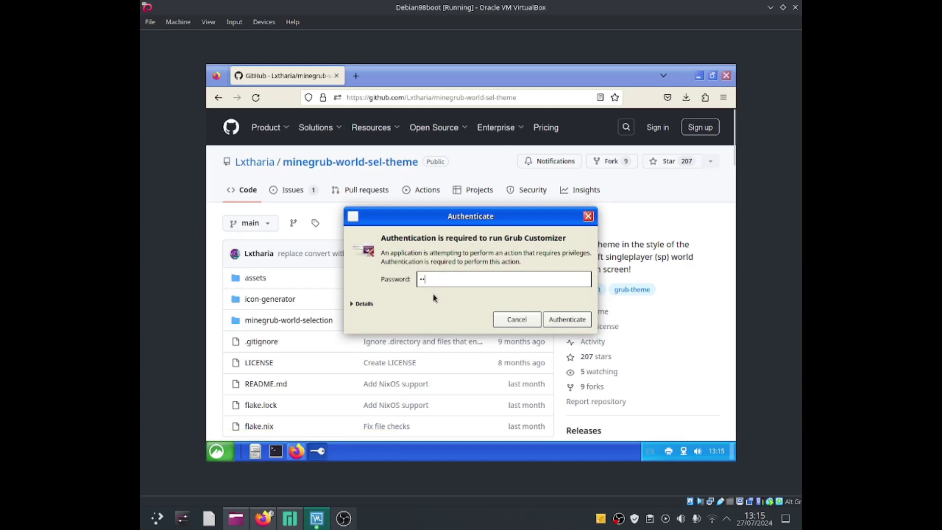
pyautogui.press('Return')
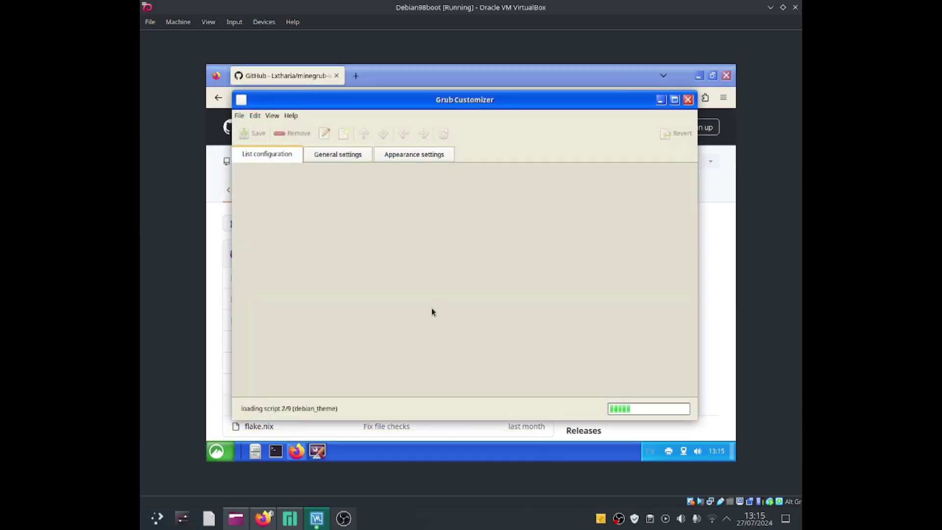
# In Appearance settings, add a theme and browse to home > Documents > minegrub-world-sel-theme-main
pyautogui.click(414, 155)
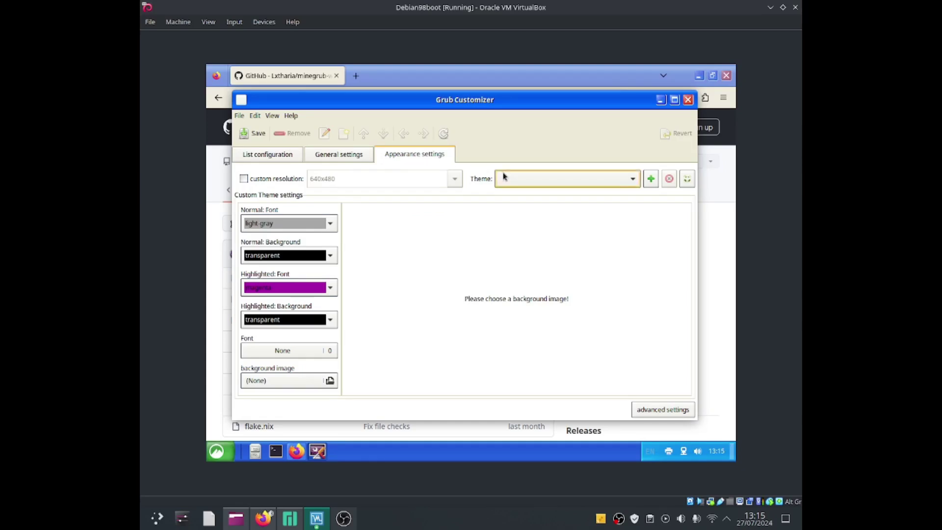
pyautogui.click(652, 180)
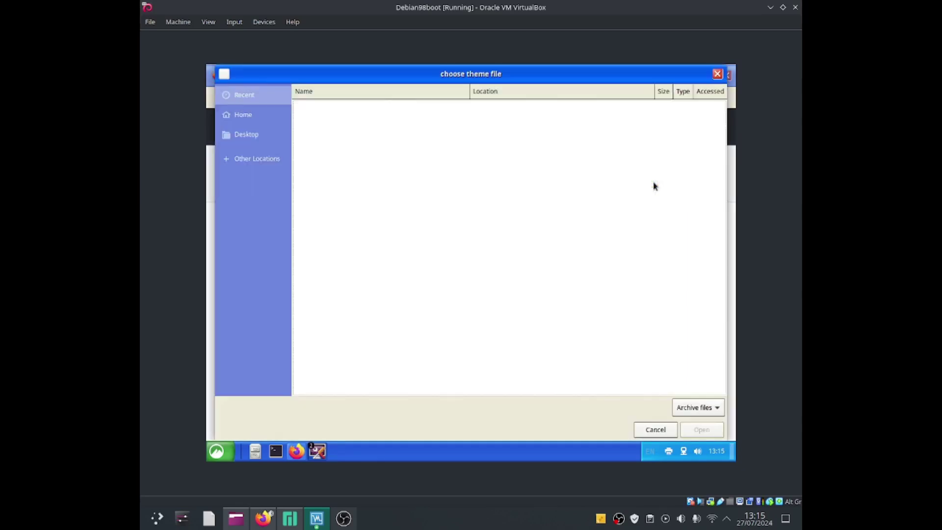
pyautogui.click(717, 74)
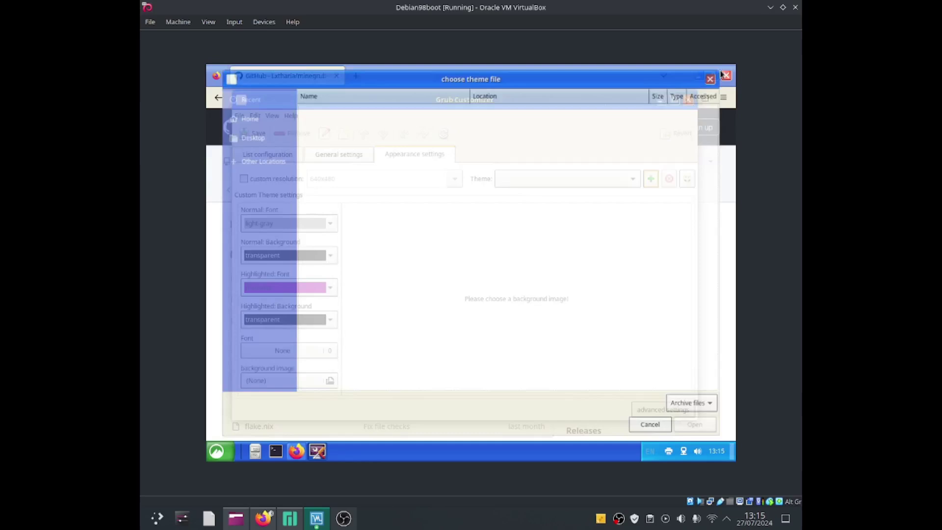
pyautogui.click(653, 178)
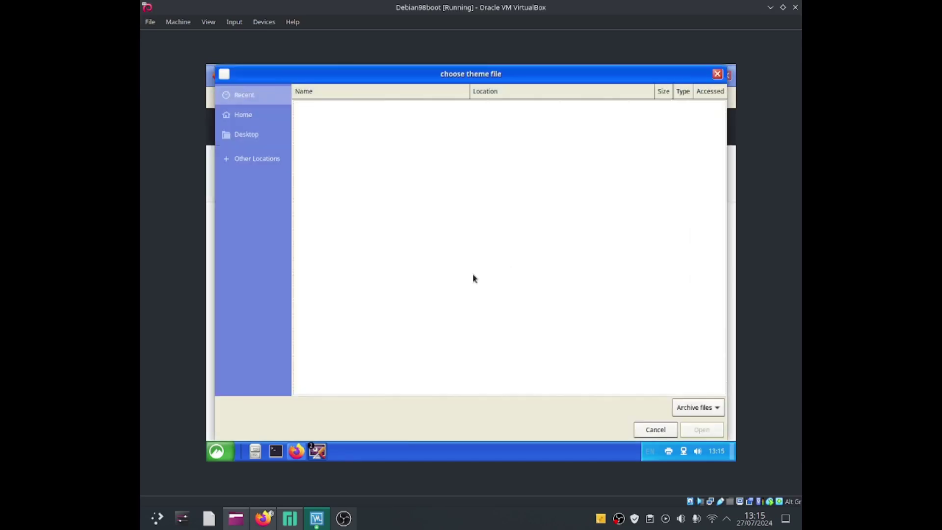
pyautogui.click(273, 155)
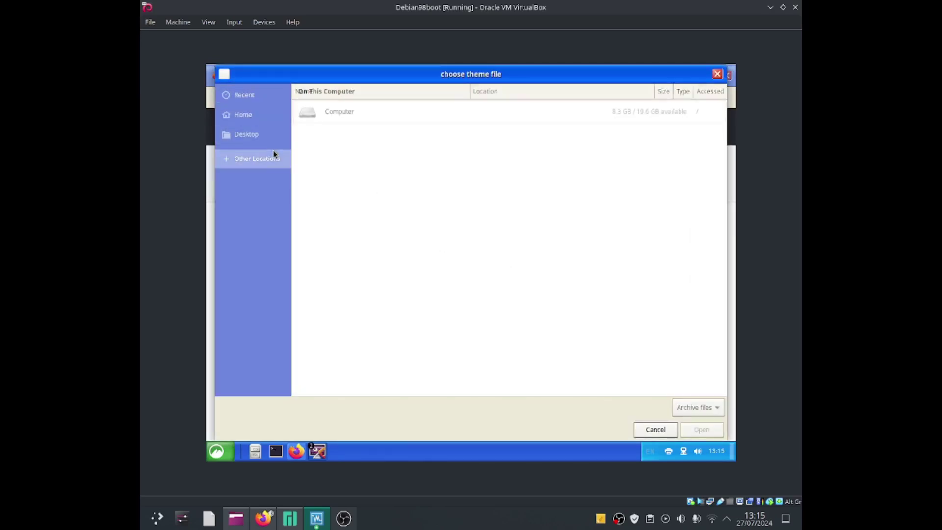
pyautogui.click(342, 121)
pyautogui.click(336, 176)
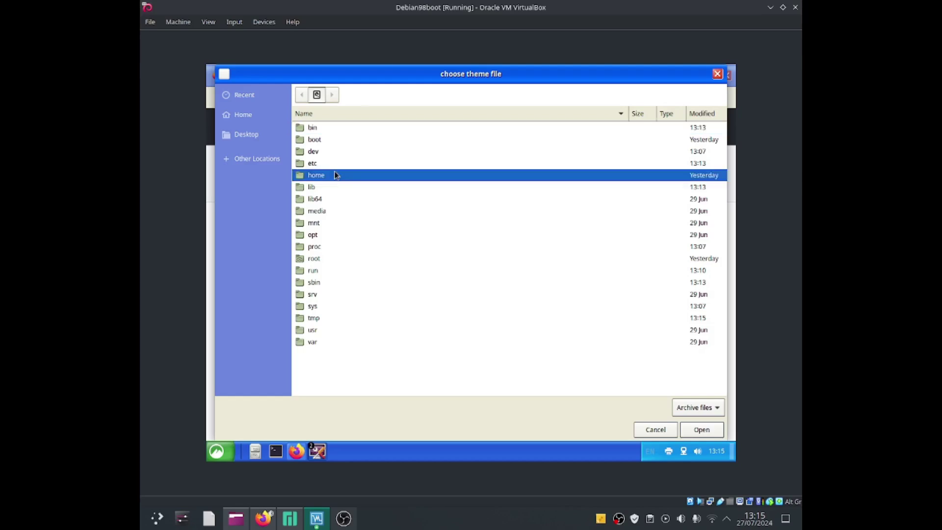
pyautogui.doubleClick(336, 175)
pyautogui.doubleClick(342, 128)
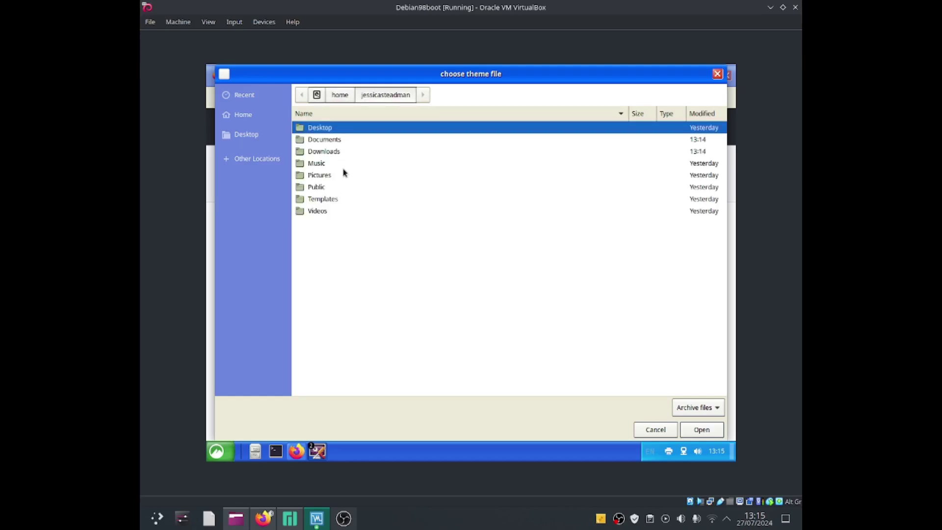
pyautogui.doubleClick(345, 141)
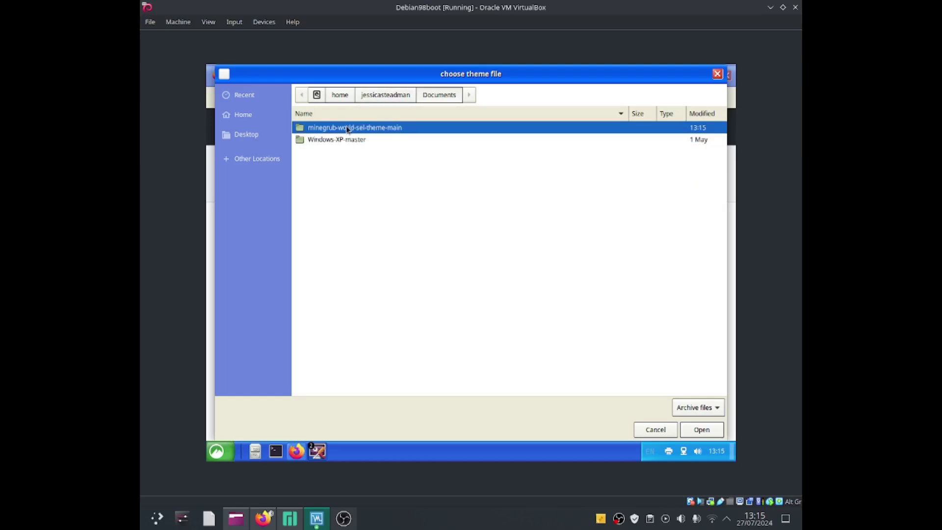
pyautogui.doubleClick(386, 129)
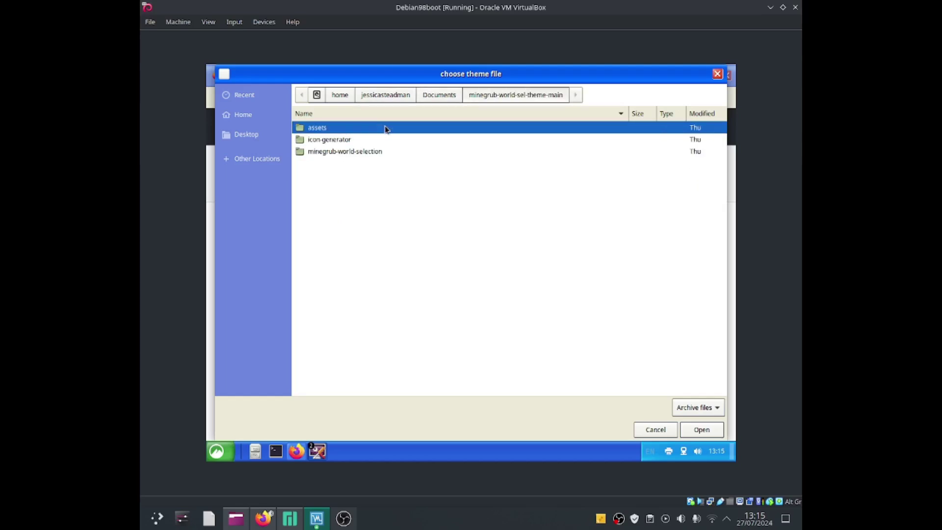
# Switch the filter to All files and load minegrub-world-selection.zip as the theme
pyautogui.click(698, 407)
pyautogui.click(698, 407)
pyautogui.click(699, 423)
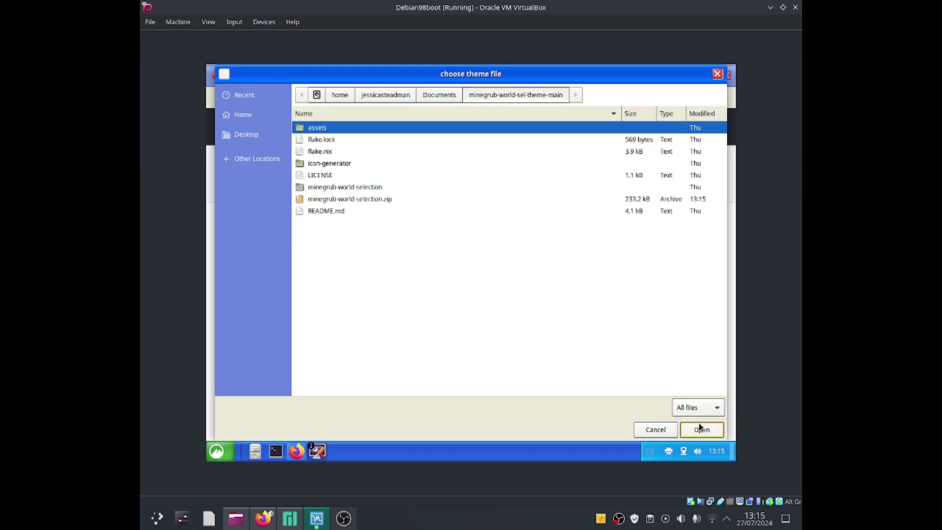
pyautogui.click(355, 200)
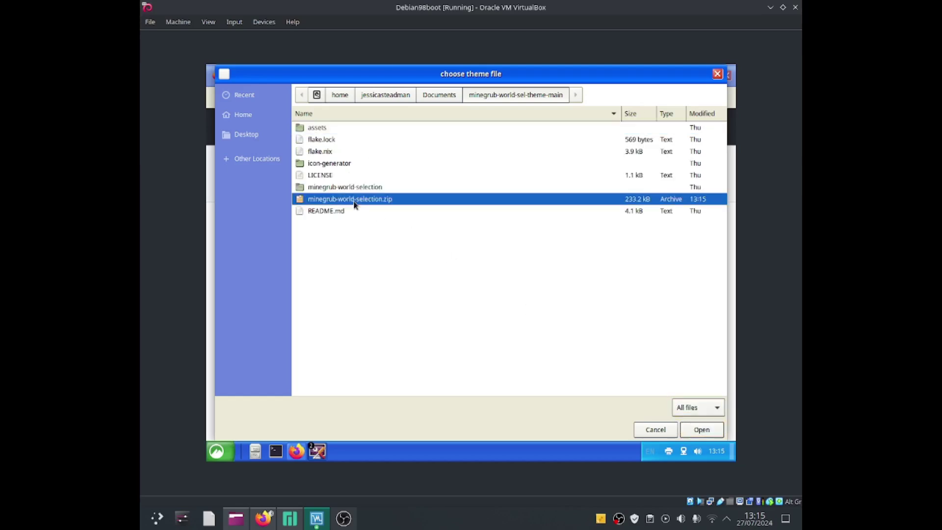
pyautogui.doubleClick(356, 202)
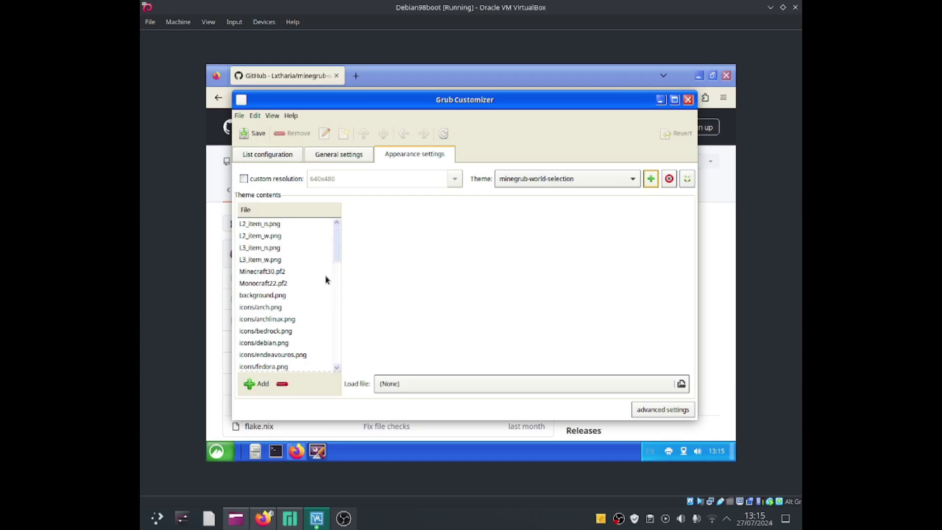
# Enable a custom boot resolution in the Appearance settings and bring up the application menu
pyautogui.click(277, 182)
pyautogui.click(220, 456)
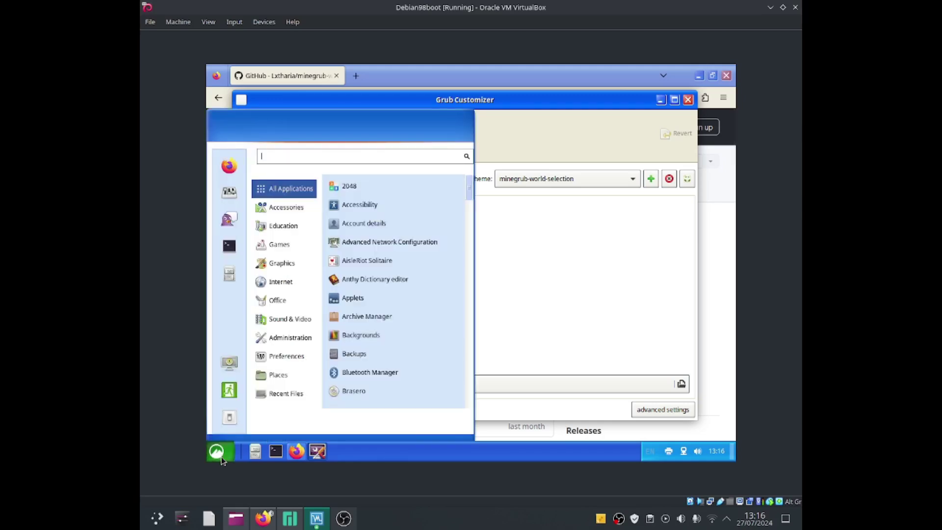
# Open Display settings for reference, change the custom resolution from 640x480 to 1024x768, and save
pyautogui.write('dis')
pyautogui.press('Return')
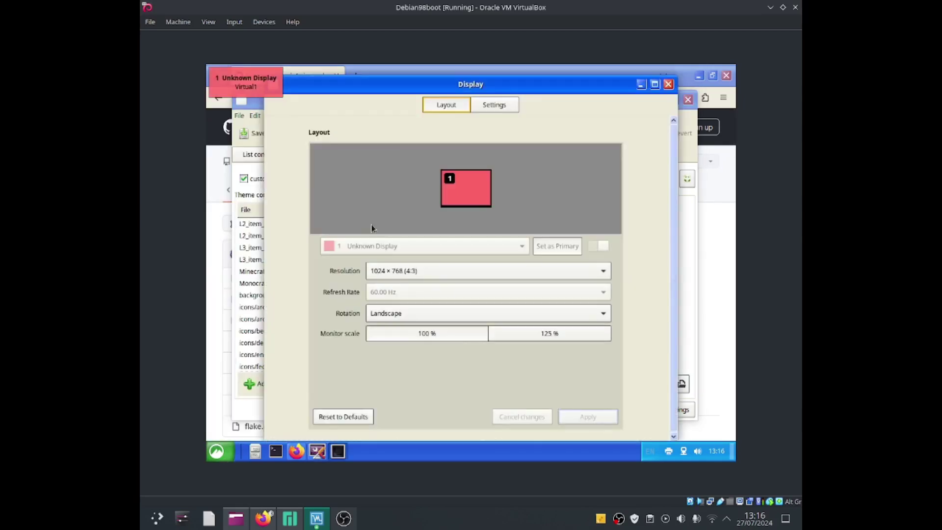
pyautogui.moveTo(450, 81); pyautogui.dragTo(565, 190)
pyautogui.doubleClick(330, 179)
pyautogui.write('1')
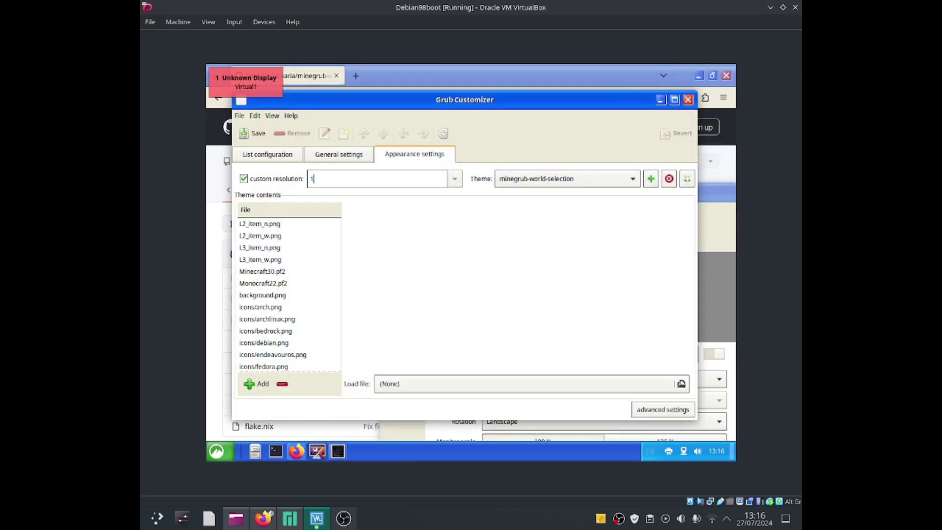
pyautogui.write('024x')
pyautogui.click(406, 434)
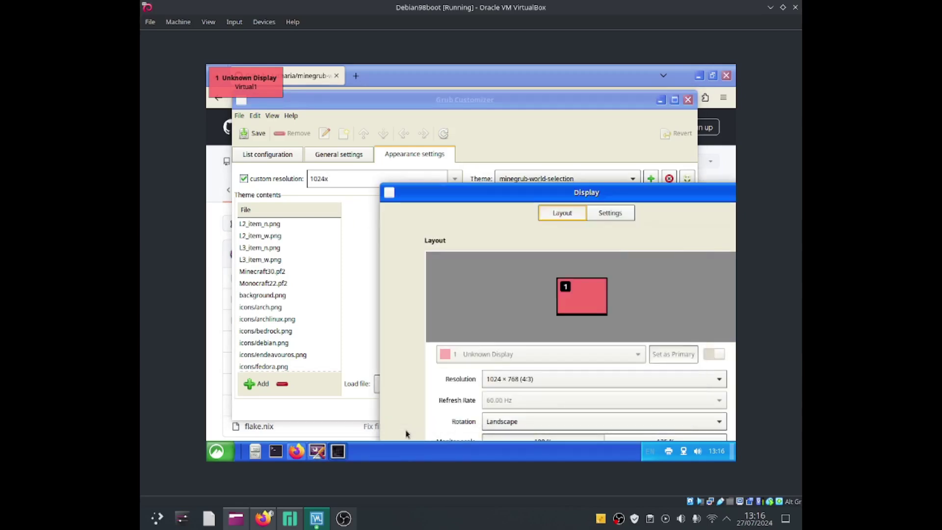
pyautogui.click(369, 179)
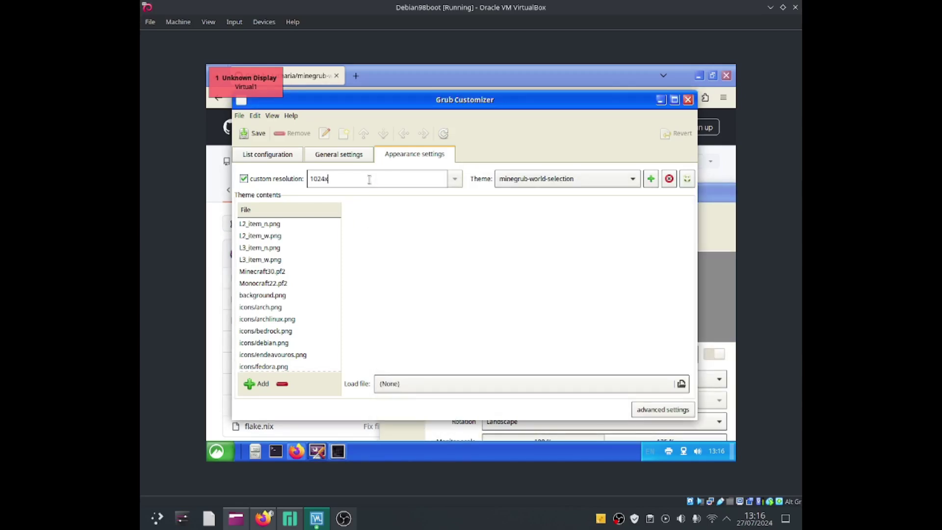
pyautogui.write('768')
pyautogui.click(257, 137)
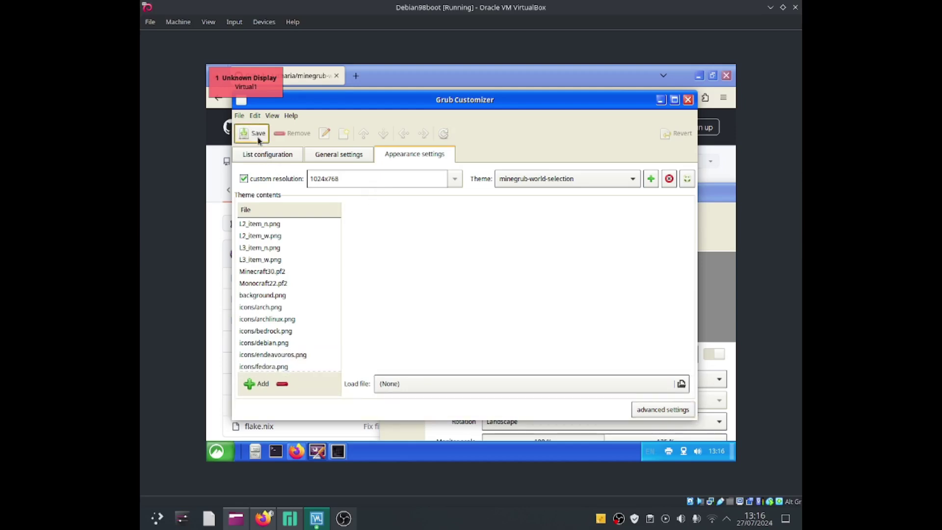
# Install the bootloader to the /dev/sda MBR and dismiss the success message
pyautogui.click(239, 115)
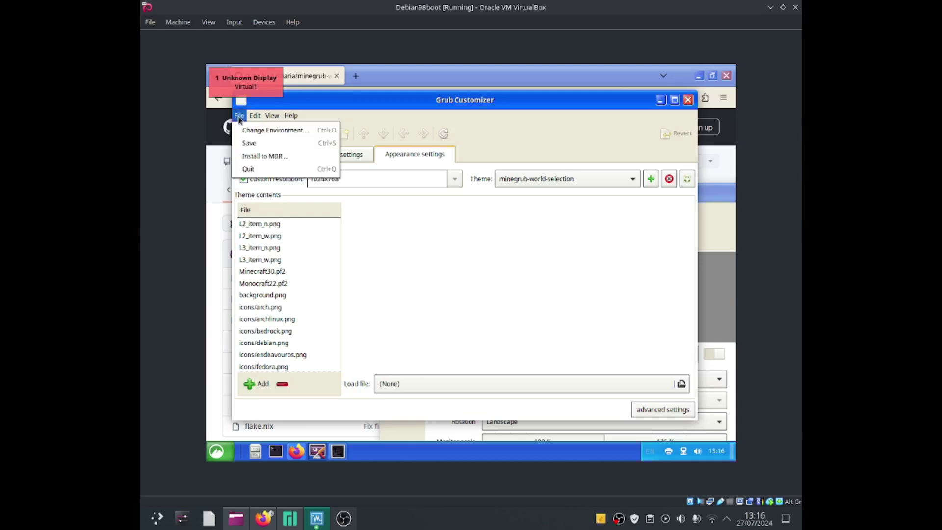
pyautogui.click(251, 157)
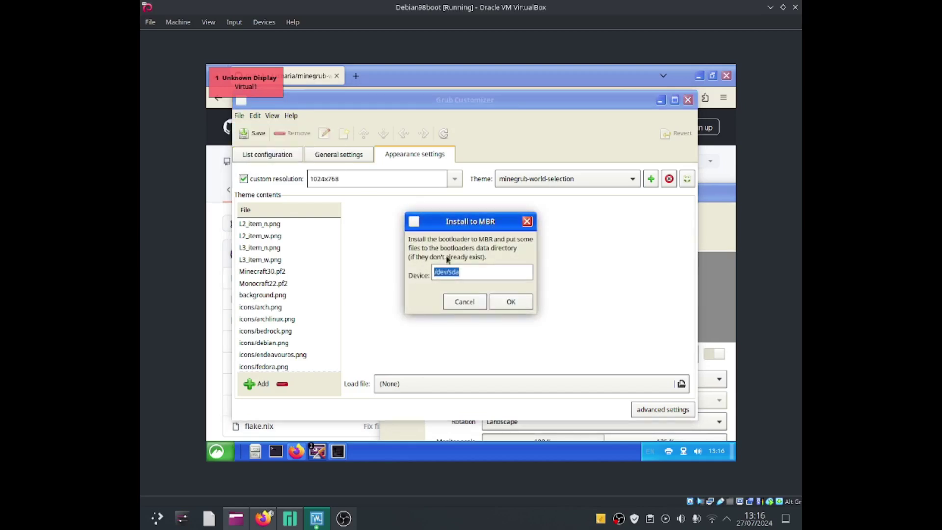
pyautogui.click(496, 309)
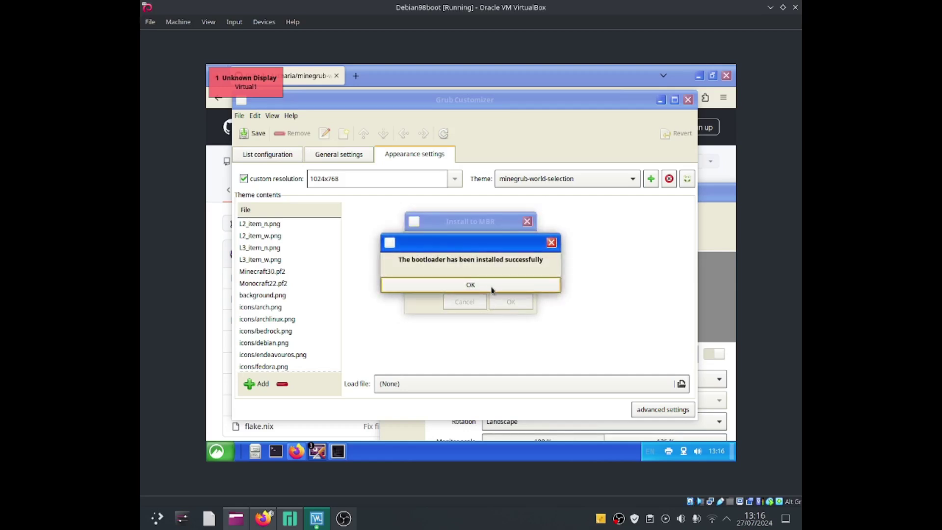
pyautogui.click(493, 290)
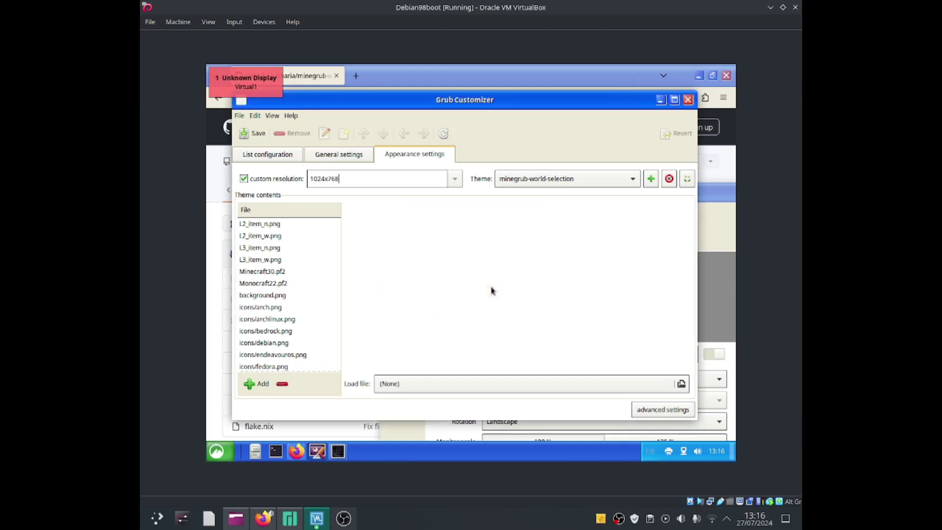
# Close Grub Customizer, the Firefox window with the GitHub page, and the Display settings
pyautogui.click(689, 99)
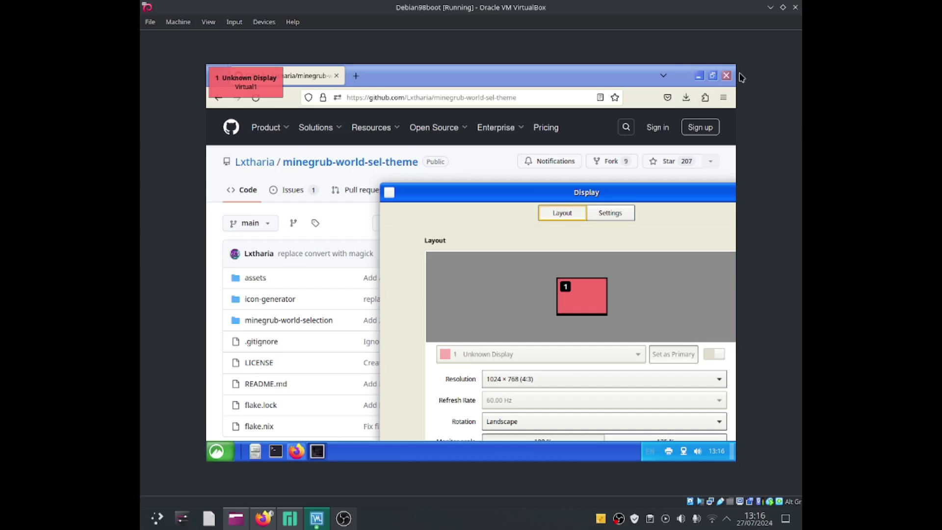
pyautogui.click(727, 76)
pyautogui.moveTo(638, 193); pyautogui.dragTo(542, 184)
pyautogui.click(679, 182)
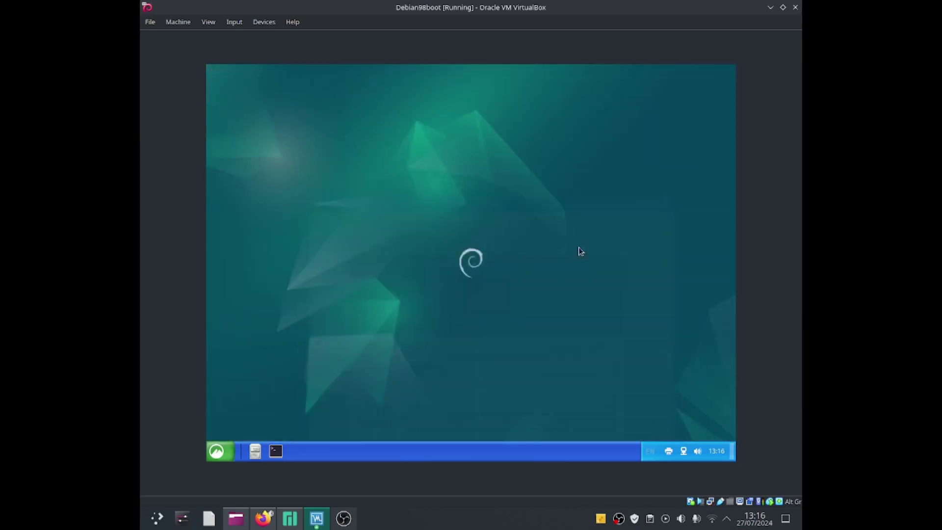
# Restart the Debian virtual machine from the application menu's Quit option
pyautogui.click(216, 451)
pyautogui.click(230, 414)
pyautogui.click(484, 281)
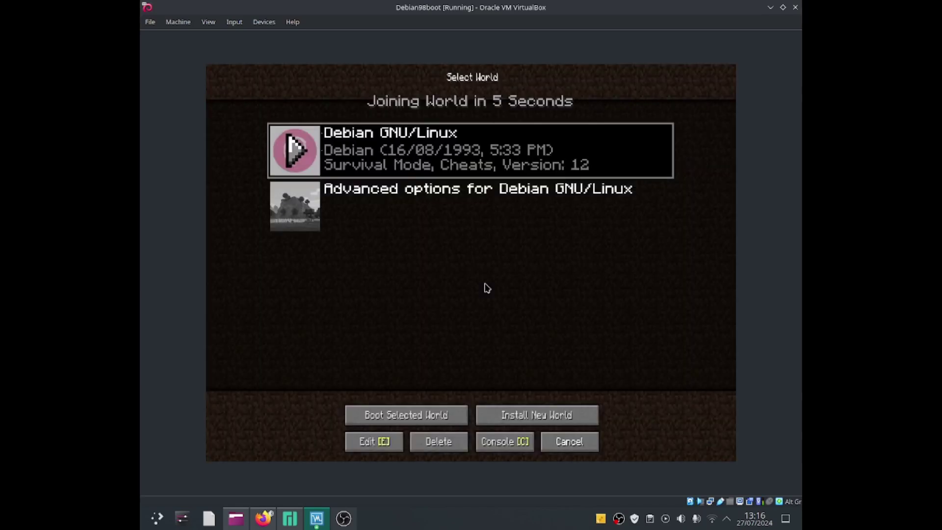
# Stop the auto-boot countdown, toggling between Debian GNU/Linux and Advanced options, ending on Debian GNU/Linux
pyautogui.press('Down')
pyautogui.press('Up')
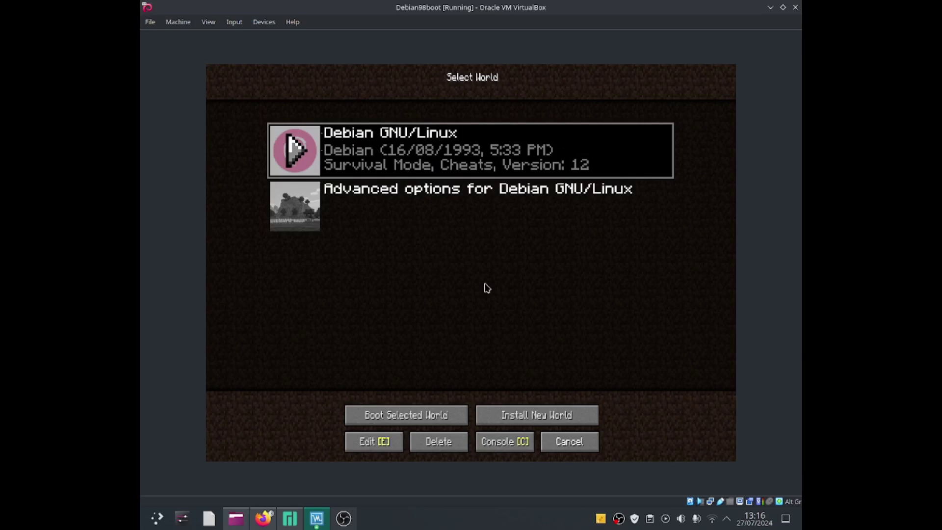
pyautogui.press('Down')
pyautogui.press('Up')
pyautogui.press('Down')
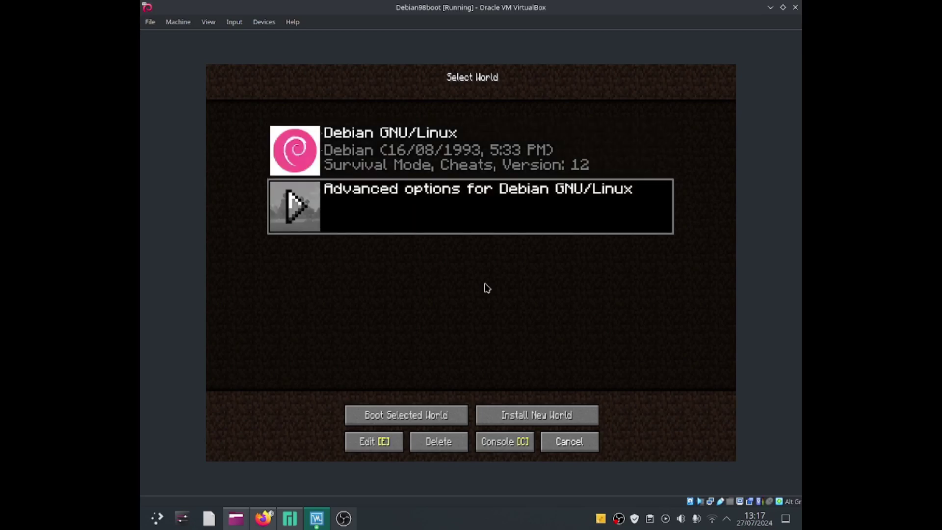
pyautogui.press('Up')
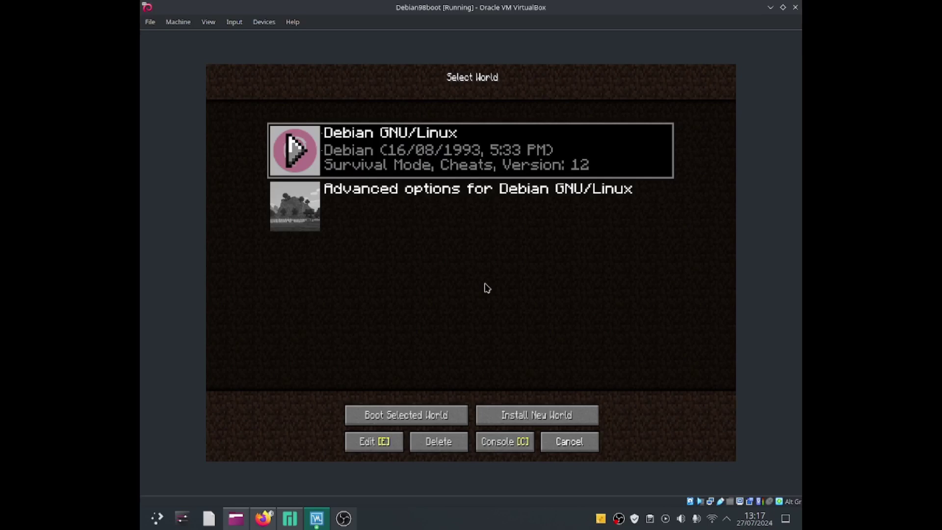
pyautogui.press('Down')
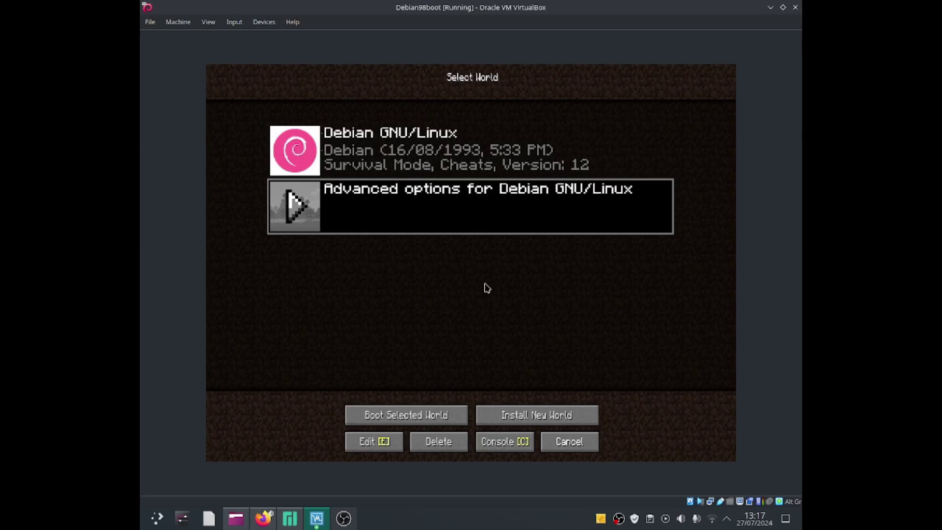
pyautogui.press('Up')
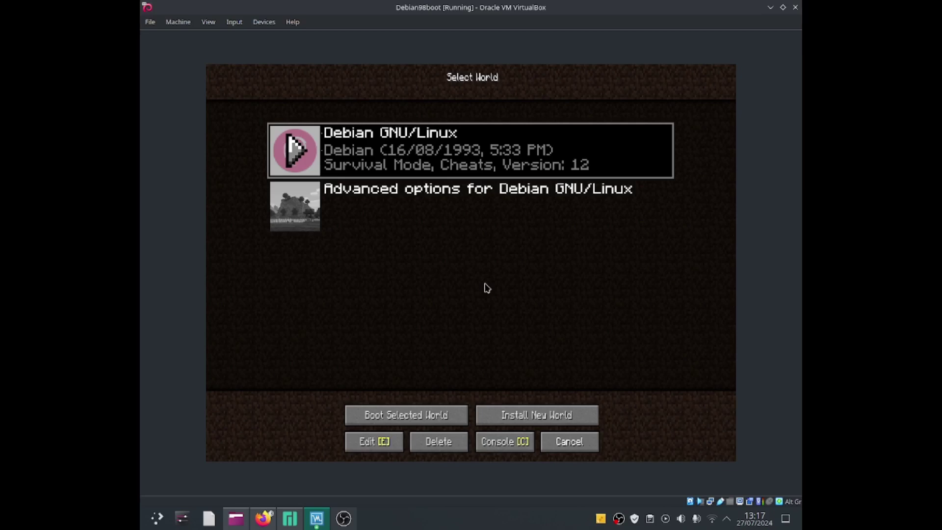